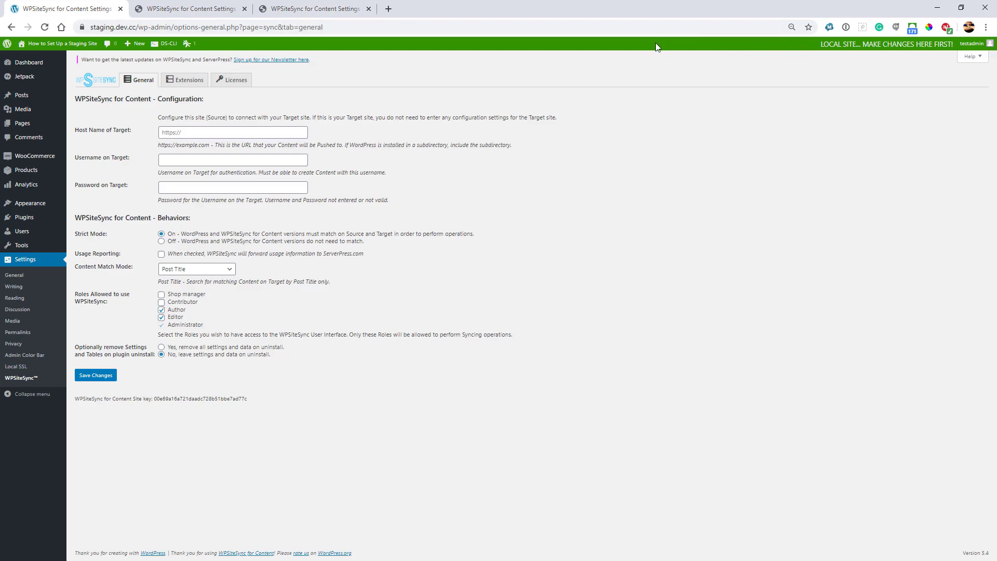
{"action": "left_click", "coordinate": [214, 12]}
{"action": "left_click", "coordinate": [309, 10]}
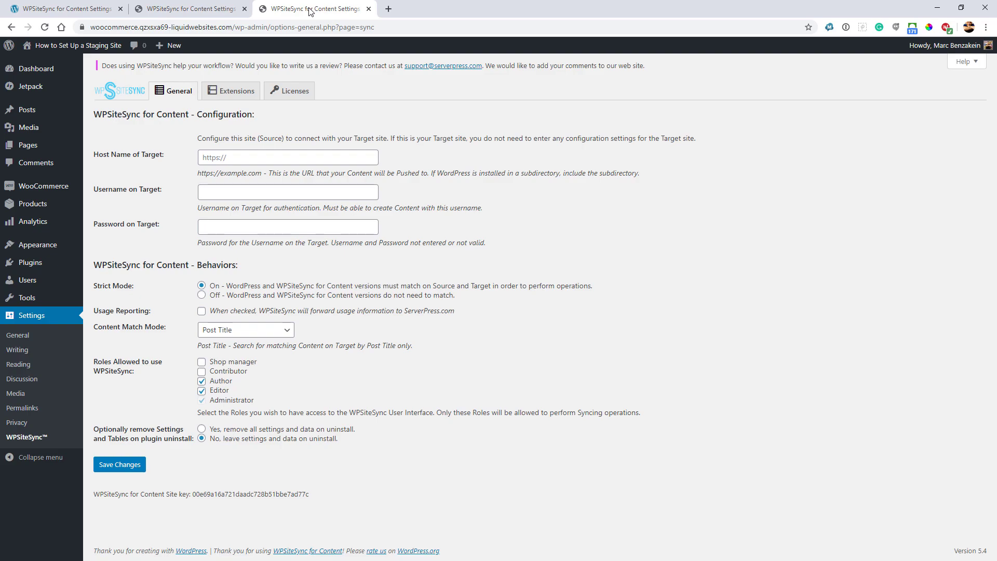
{"action": "left_click", "coordinate": [212, 15]}
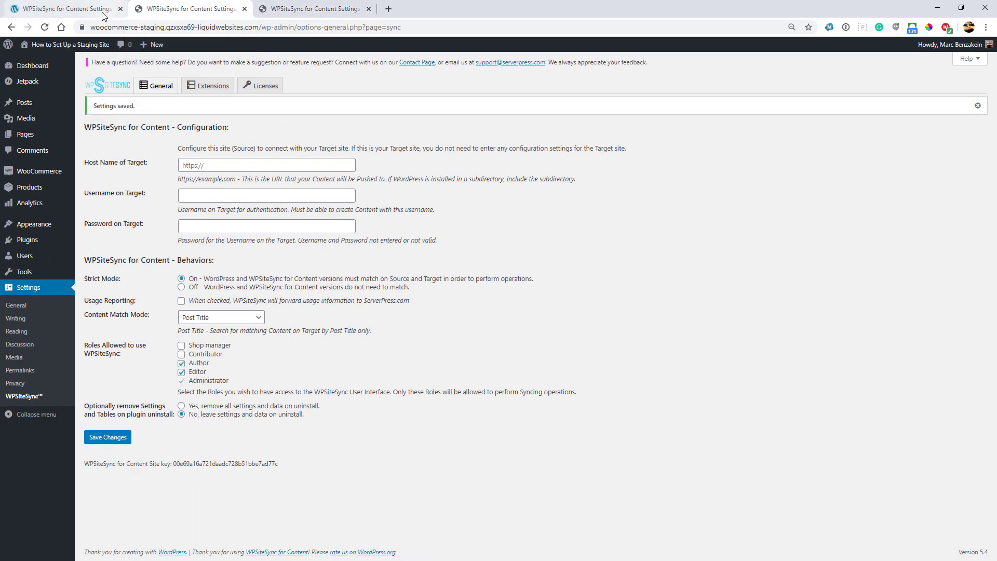
{"action": "left_click", "coordinate": [118, 13]}
{"action": "left_click", "coordinate": [150, 13]}
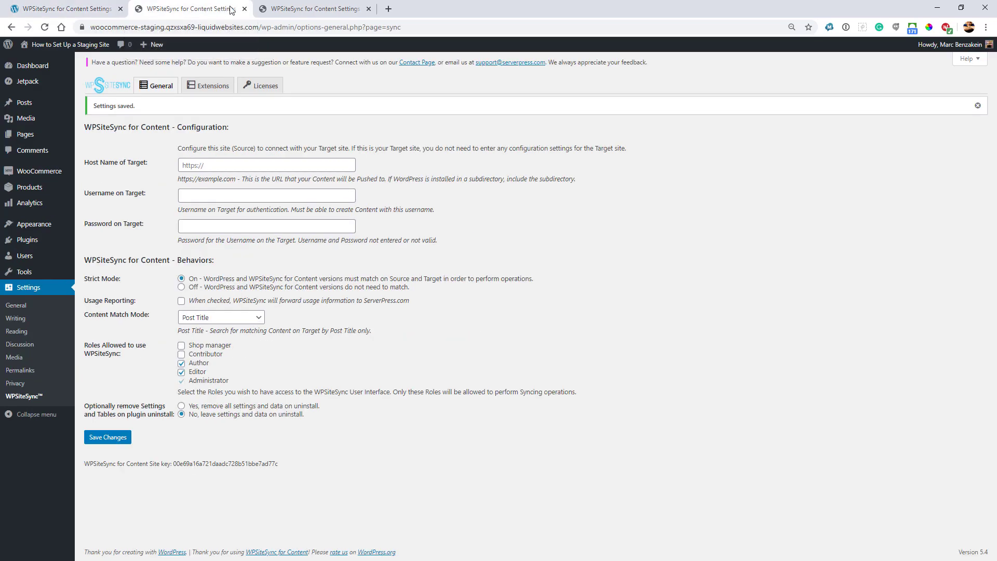
{"action": "left_click", "coordinate": [286, 13]}
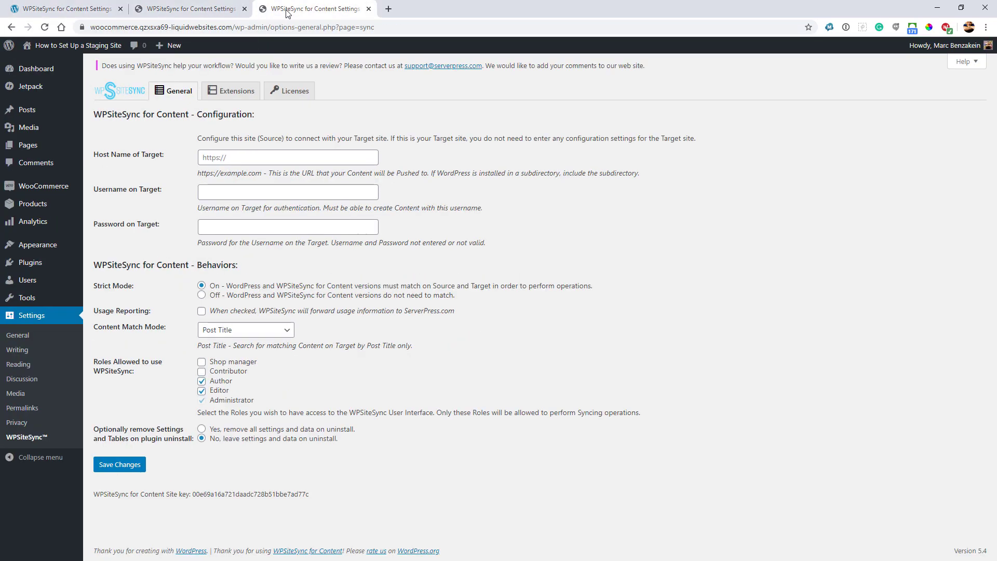
{"action": "left_click", "coordinate": [208, 10]}
{"action": "left_click", "coordinate": [71, 14]}
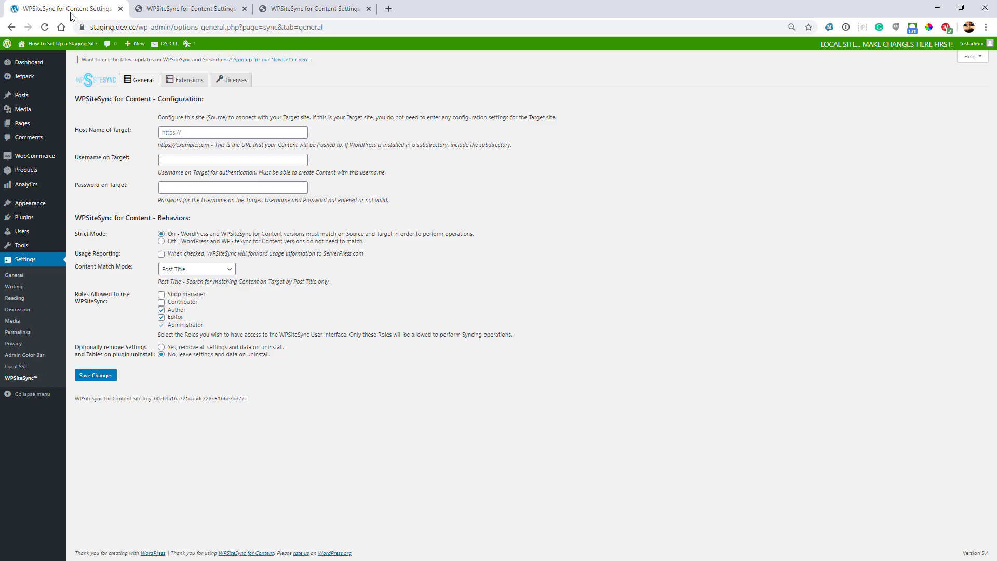
{"action": "left_click", "coordinate": [159, 10]}
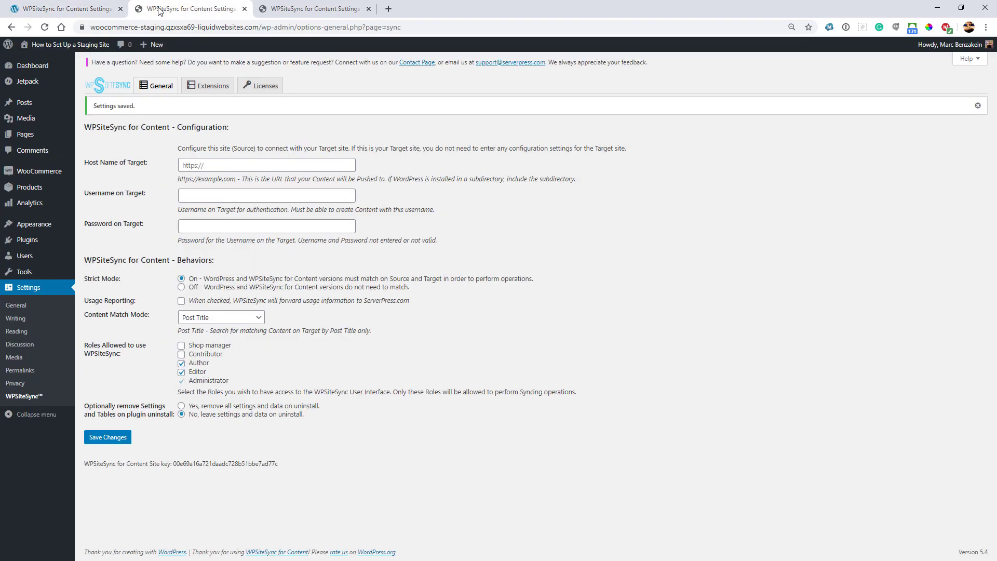
{"action": "left_click", "coordinate": [279, 10]}
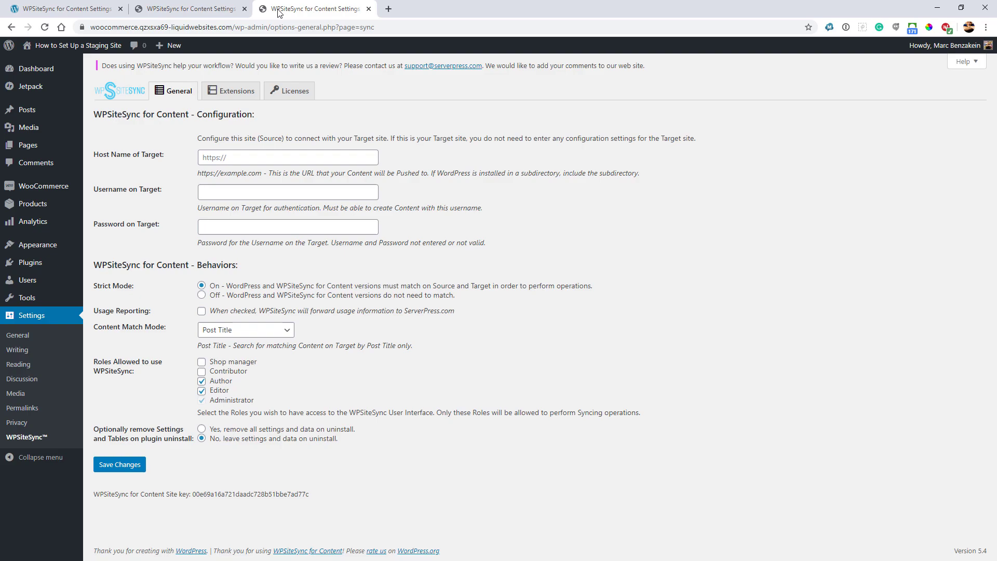
Step: Copy the staging site's URL into the local site's Host Name of Target field
{"action": "left_click", "coordinate": [81, 12]}
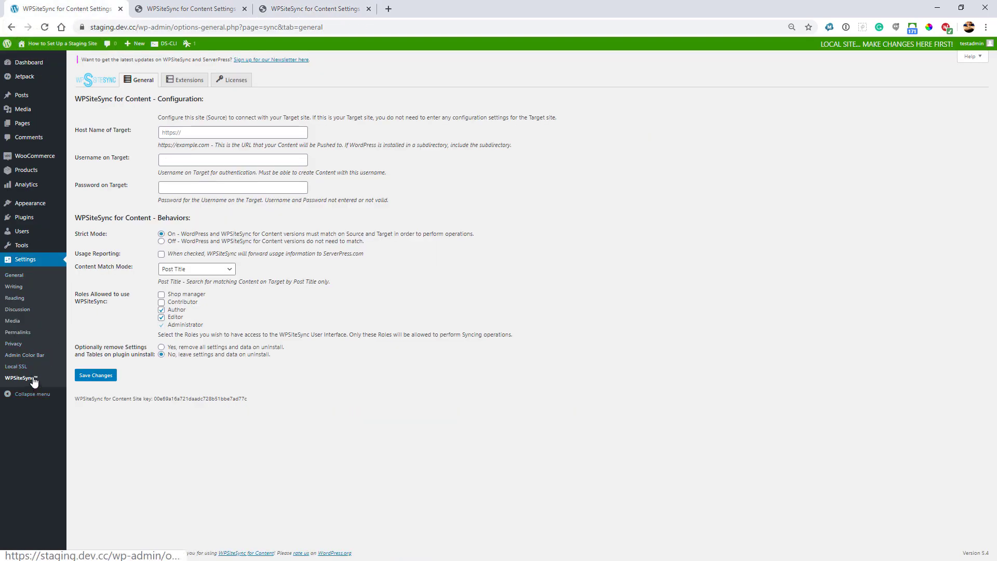
{"action": "left_click", "coordinate": [190, 134]}
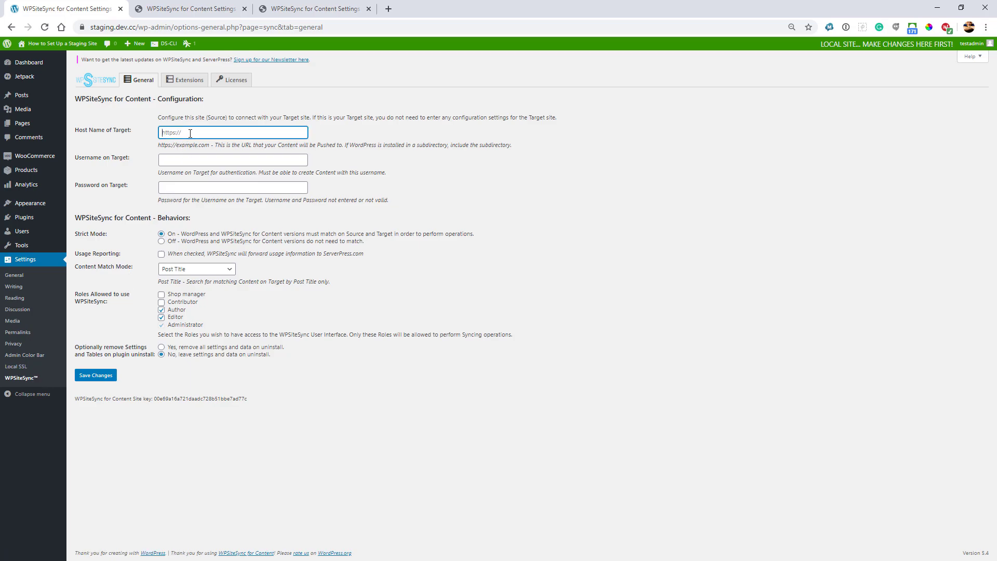
{"action": "left_click", "coordinate": [190, 9]}
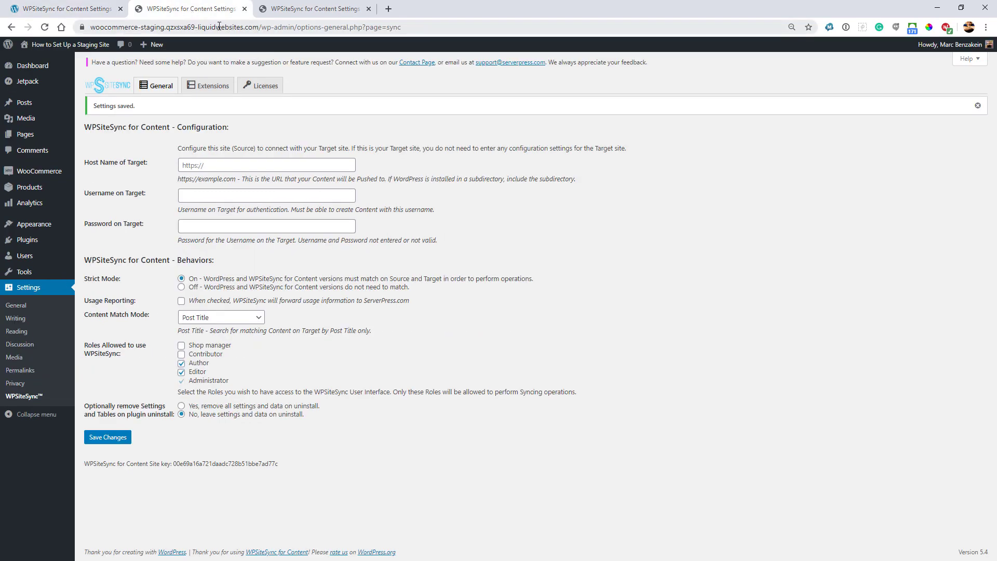
{"action": "left_click_drag", "start_coordinate": [259, 29], "coordinate": [31, 28]}
{"action": "key", "text": "ctrl+c"}
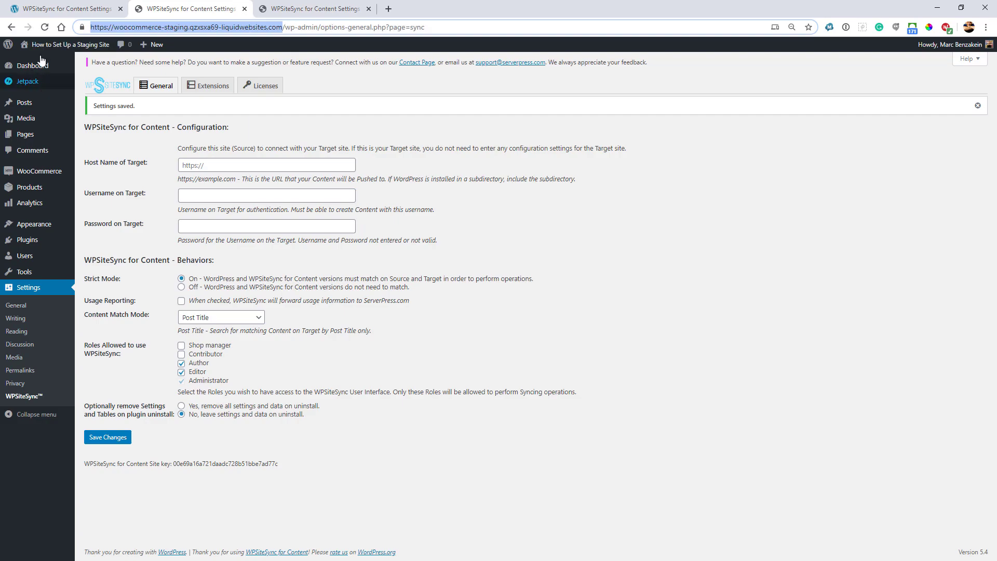
{"action": "left_click", "coordinate": [65, 9]}
{"action": "key", "text": "ctrl+v"}
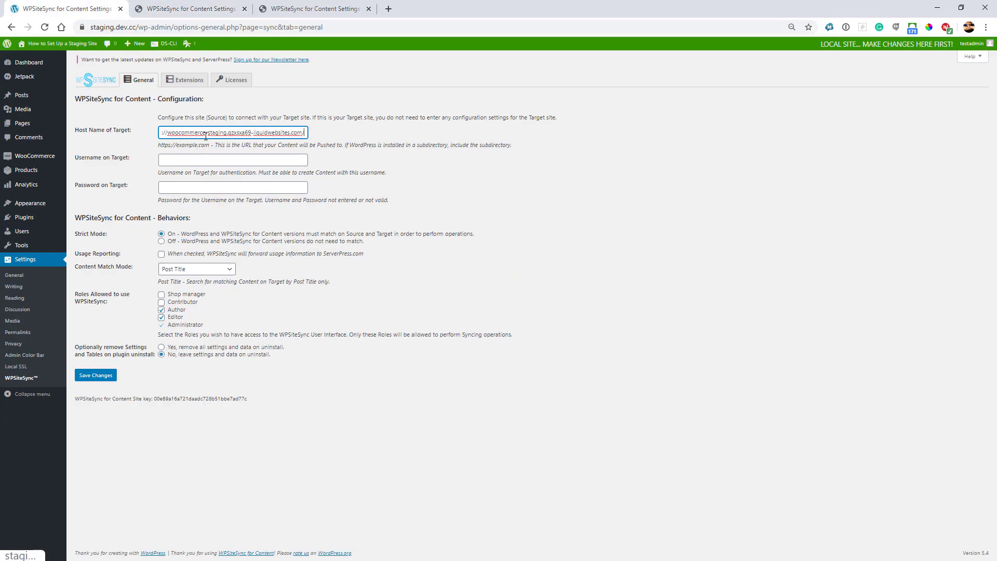
Step: Enter the staging site's username and password and save the local sync settings
{"action": "left_click", "coordinate": [206, 159]}
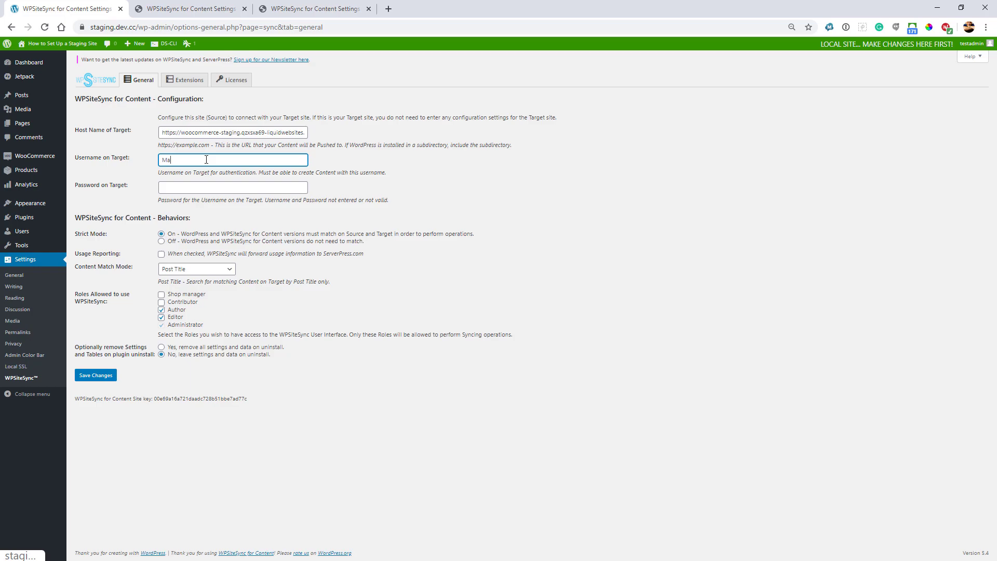
{"action": "key", "text": "Tab"}
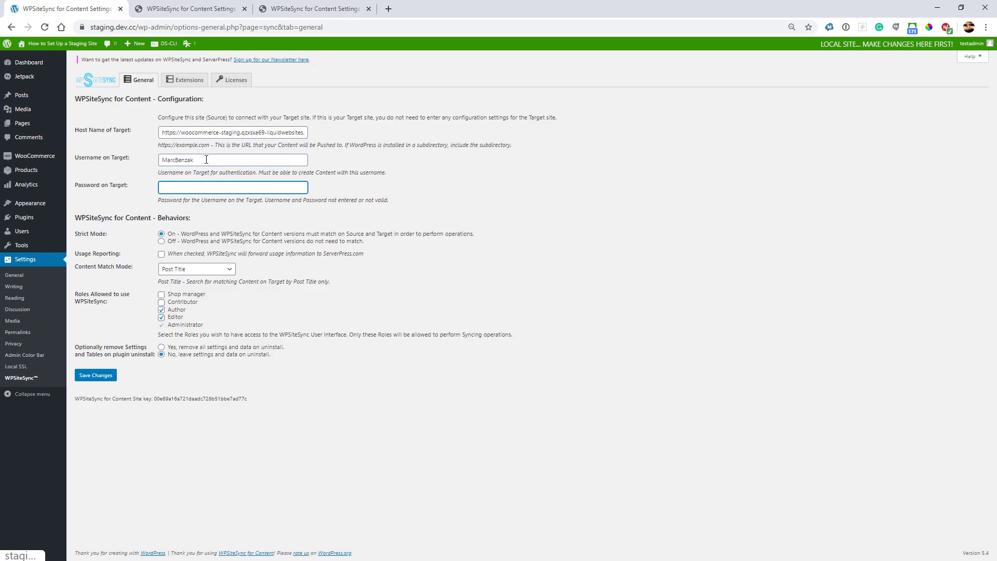
{"action": "type", "text": "••••••••••"}
{"action": "left_click", "coordinate": [99, 375]}
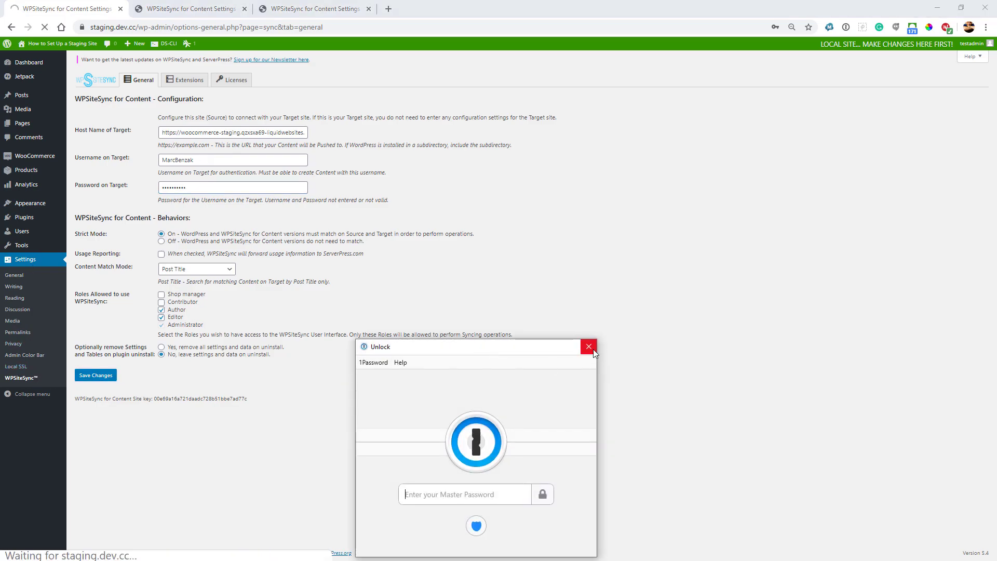
{"action": "left_click", "coordinate": [589, 347]}
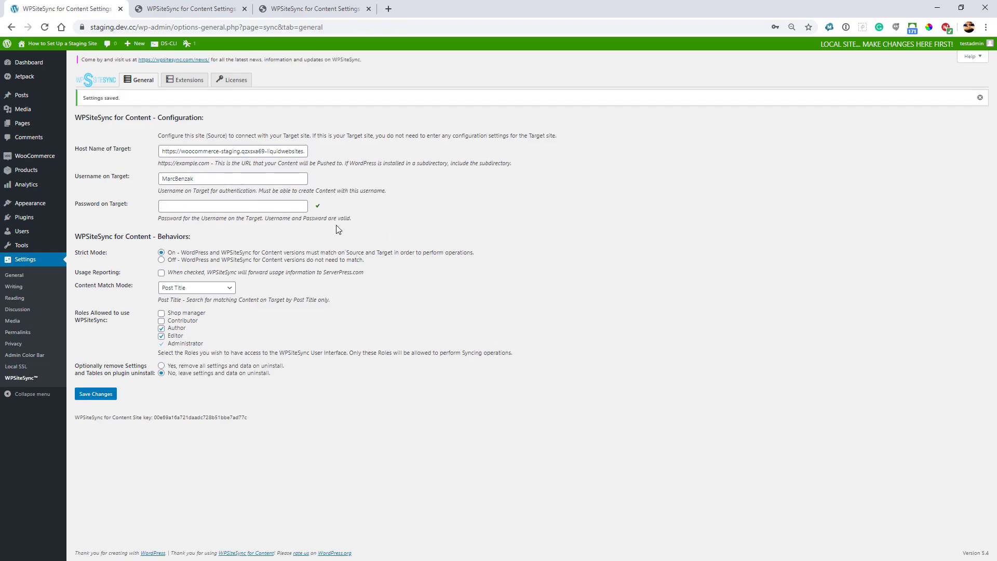
Step: Copy the live site's URL into the staging site's Host Name of Target field
{"action": "mouse_move", "coordinate": [317, 209]}
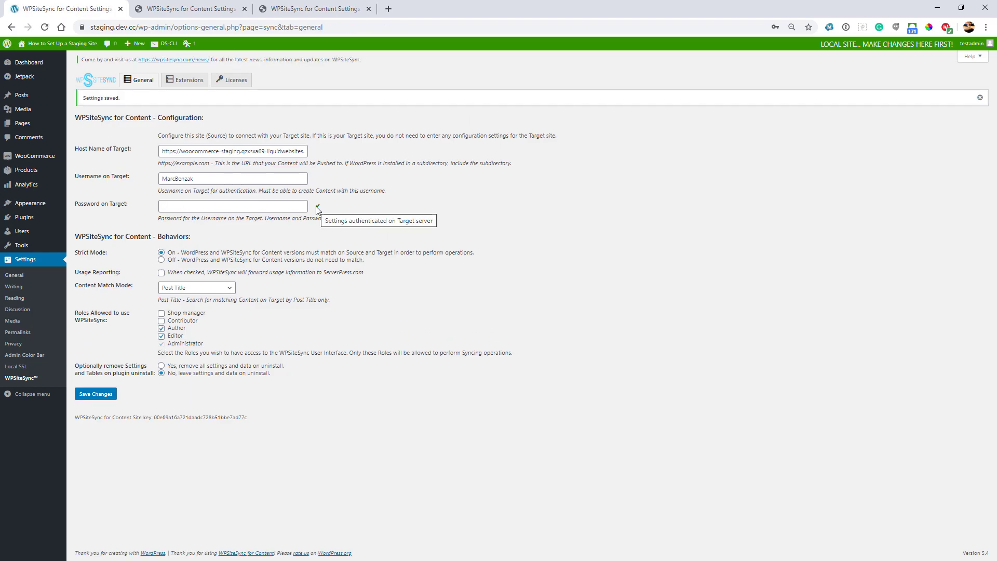
{"action": "left_click", "coordinate": [187, 16]}
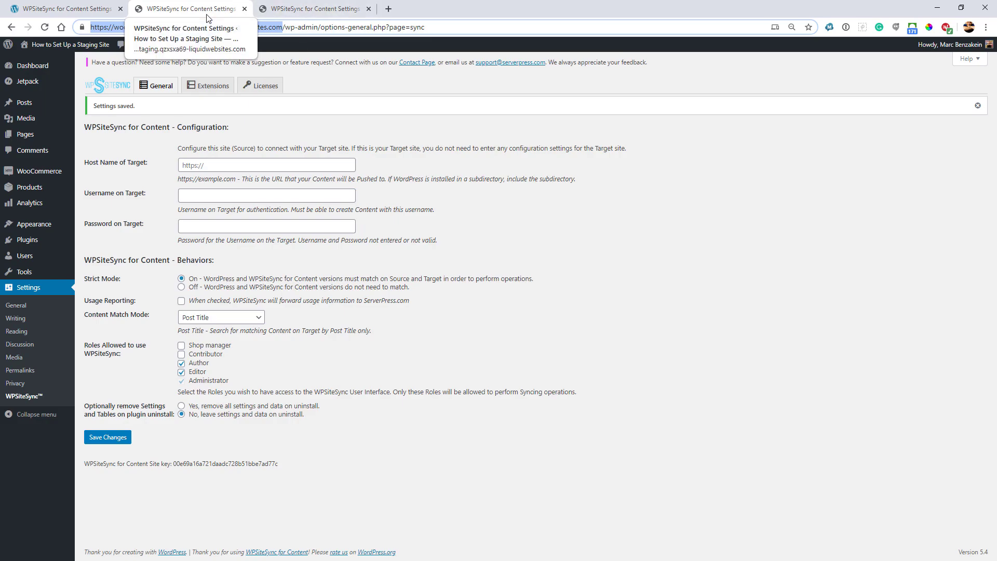
{"action": "left_click", "coordinate": [285, 11]}
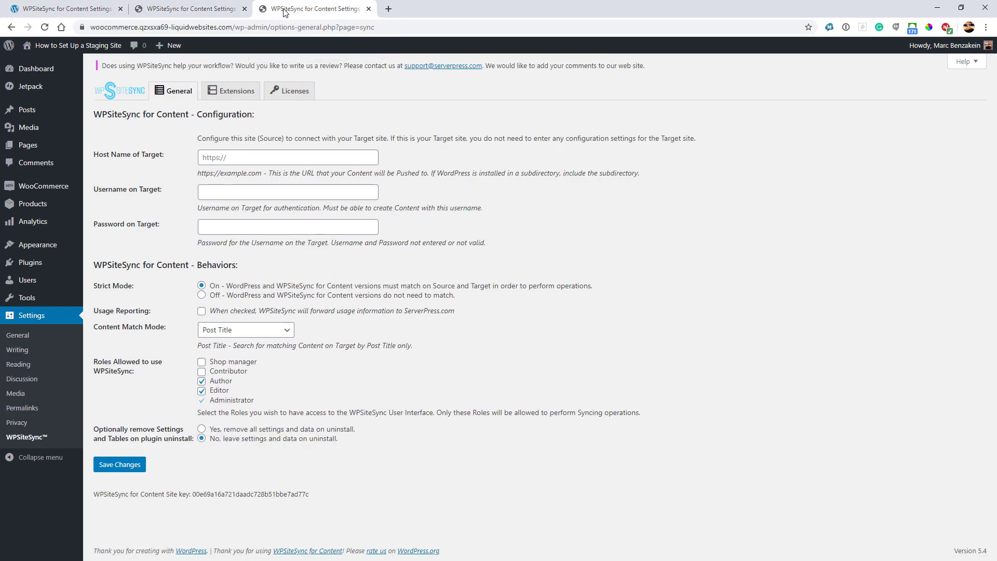
{"action": "left_click_drag", "start_coordinate": [232, 26], "coordinate": [3, 29]}
{"action": "key", "text": "ctrl+c"}
{"action": "mouse_move", "coordinate": [2, 58]}
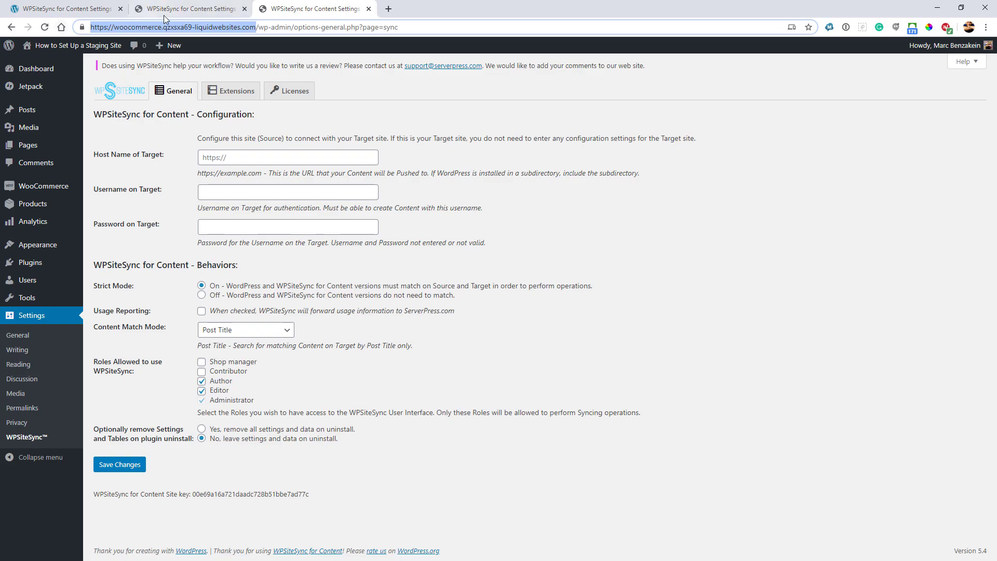
{"action": "left_click", "coordinate": [187, 9]}
{"action": "left_click", "coordinate": [217, 164]}
{"action": "key", "text": "ctrl+v"}
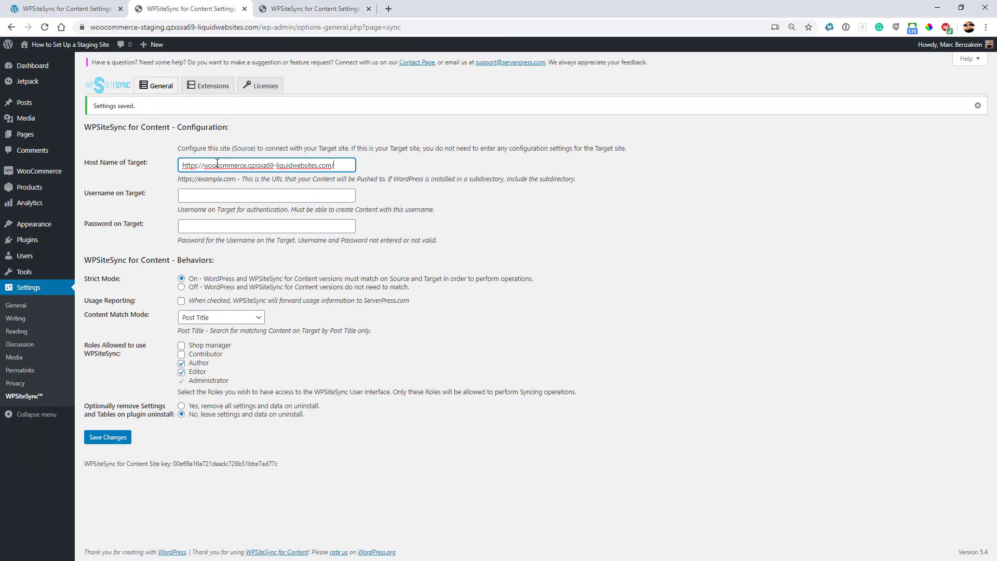
Step: Enter the live site's username and password, save, then view the live site's sync settings
{"action": "left_click", "coordinate": [222, 196]}
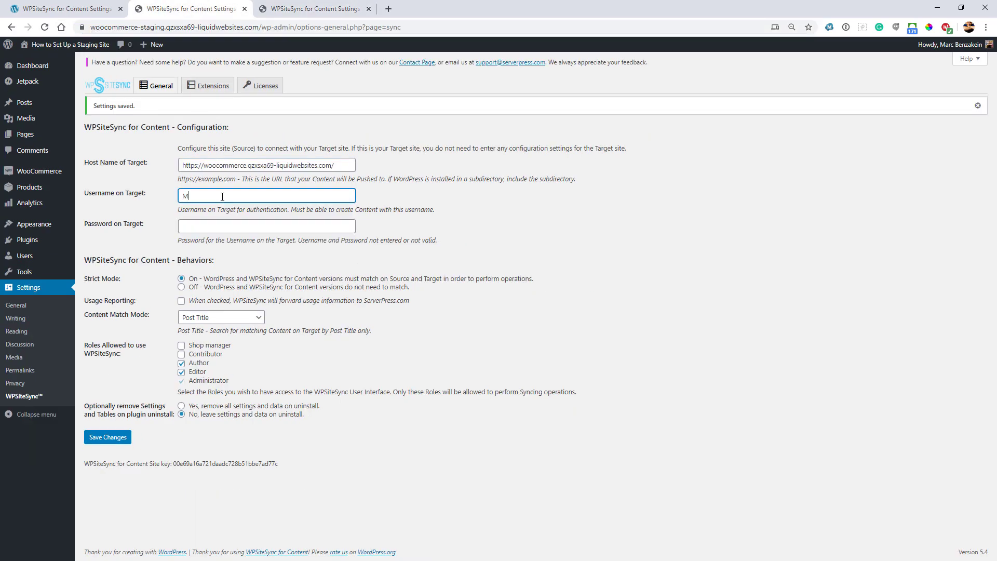
{"action": "key", "text": "Tab"}
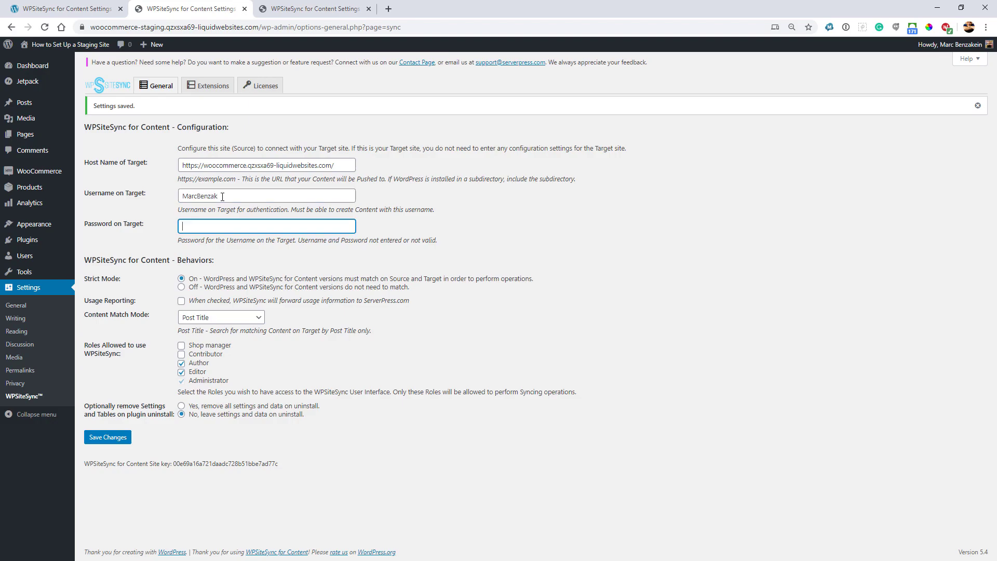
{"action": "type", "text": "••••••••••"}
{"action": "left_click", "coordinate": [117, 440]}
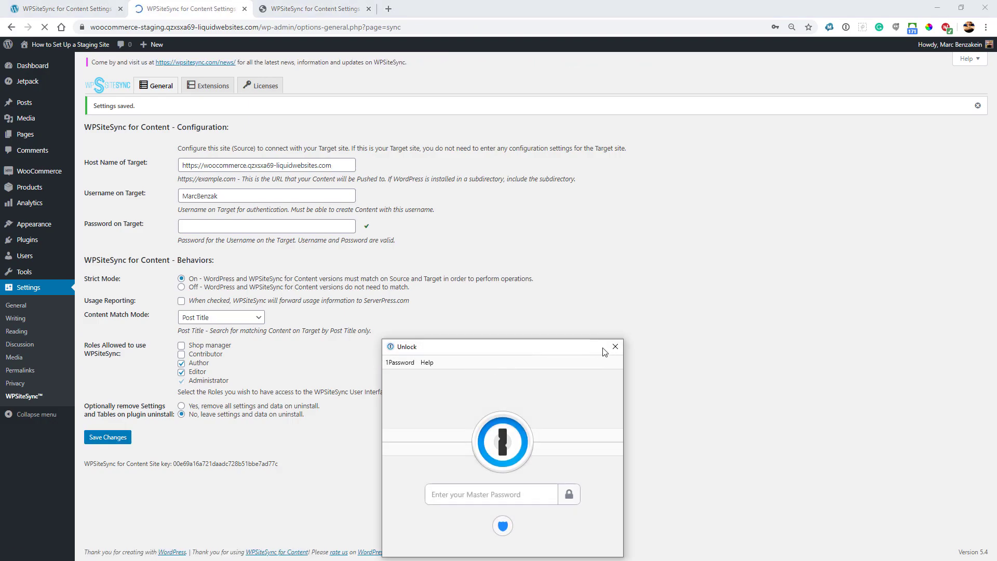
{"action": "left_click", "coordinate": [616, 351]}
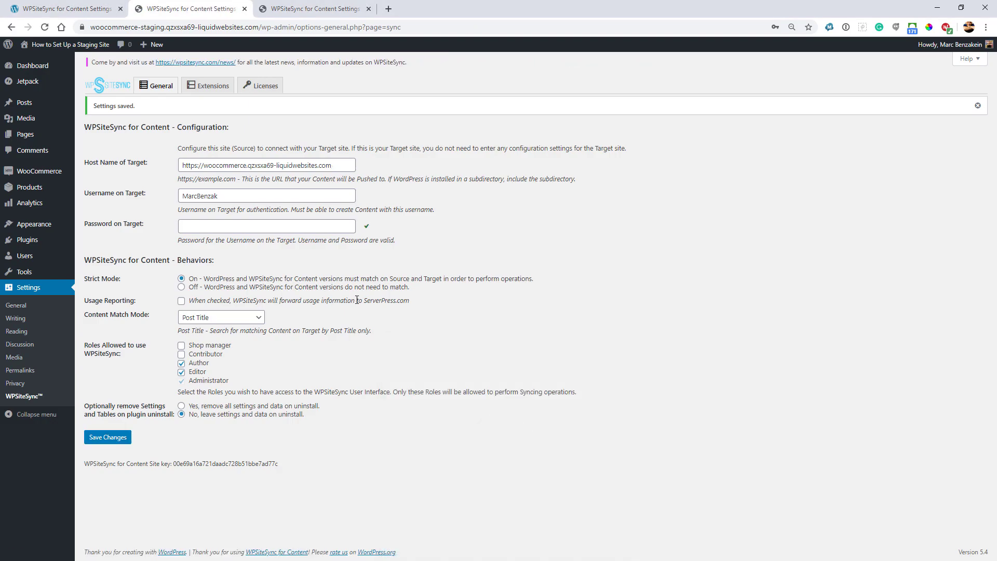
{"action": "left_click", "coordinate": [335, 15]}
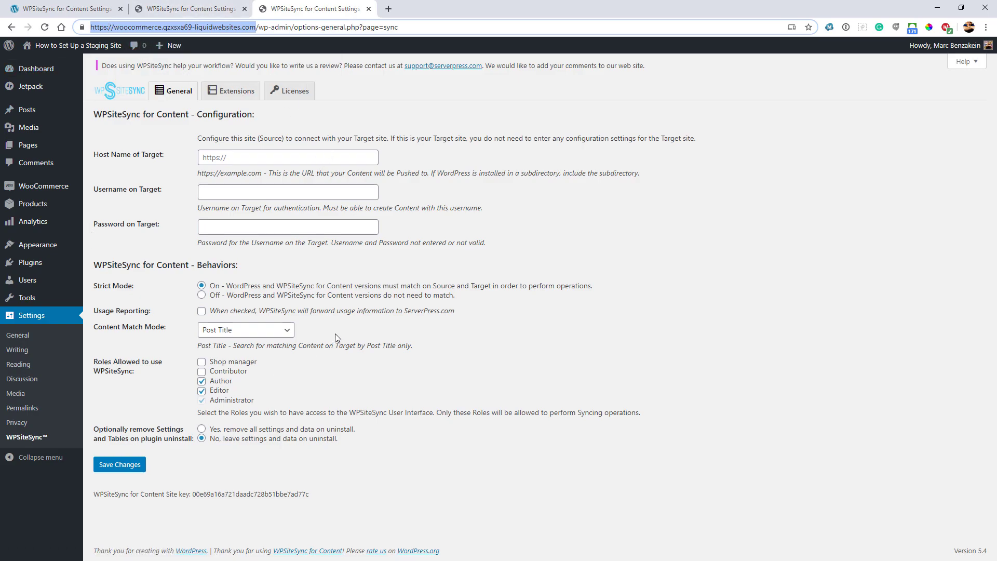
Step: Switch back to the local staging.dev.cc site's WPSiteSync for Content settings tab
{"action": "left_click", "coordinate": [68, 14]}
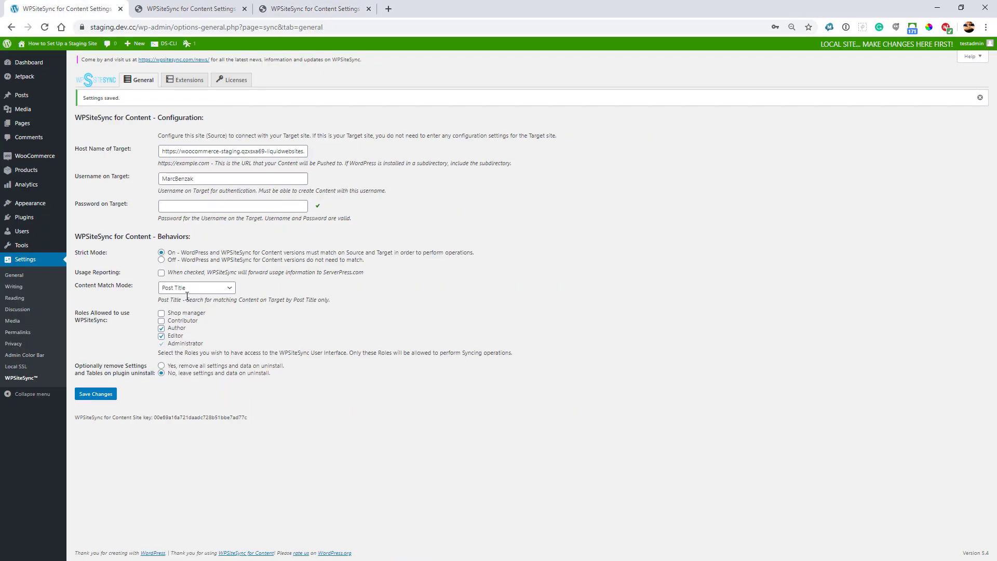
Step: Publish a local post titled 'New Post' with body text 'This is a new post'
{"action": "mouse_move", "coordinate": [23, 104]}
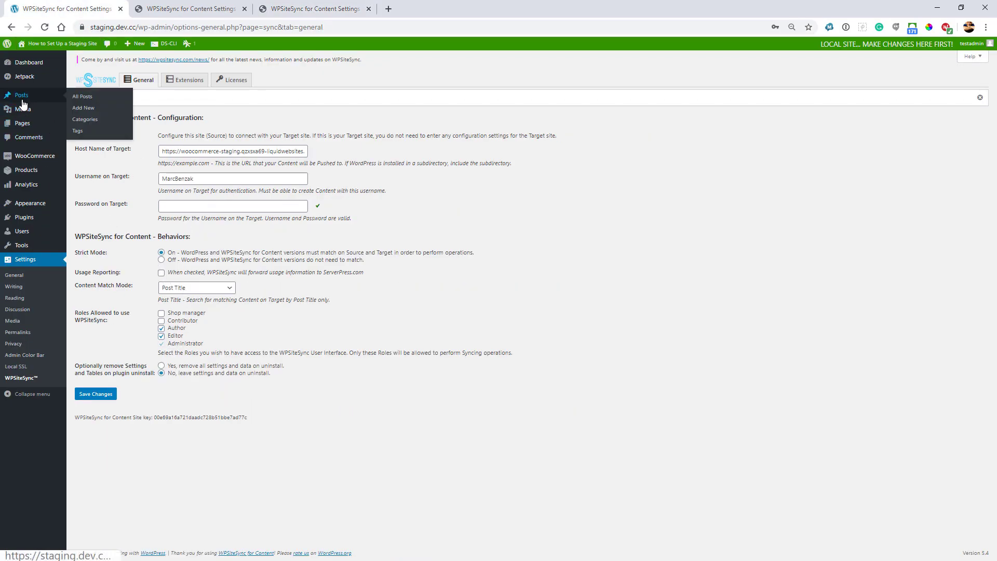
{"action": "left_click", "coordinate": [124, 123]}
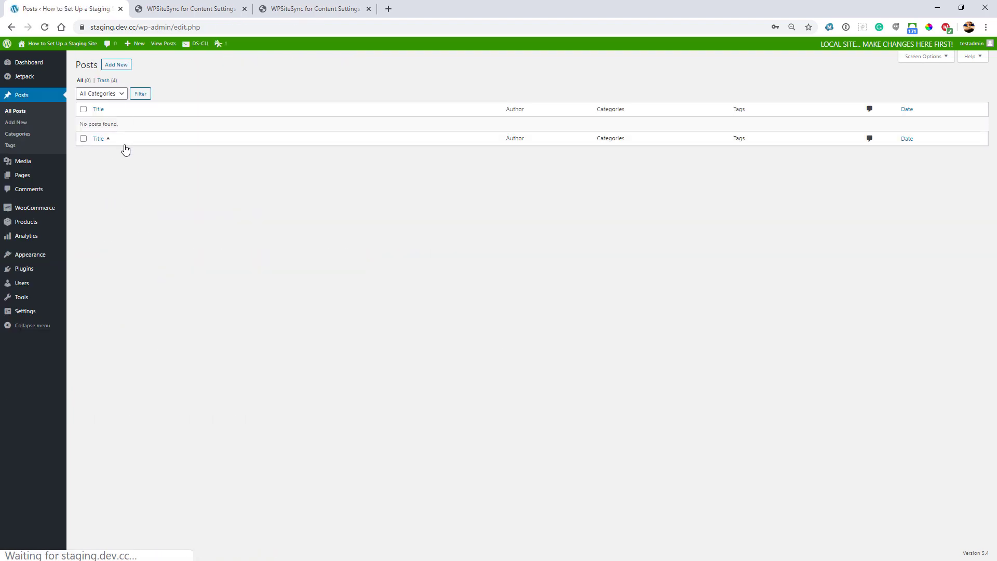
{"action": "left_click", "coordinate": [115, 66]}
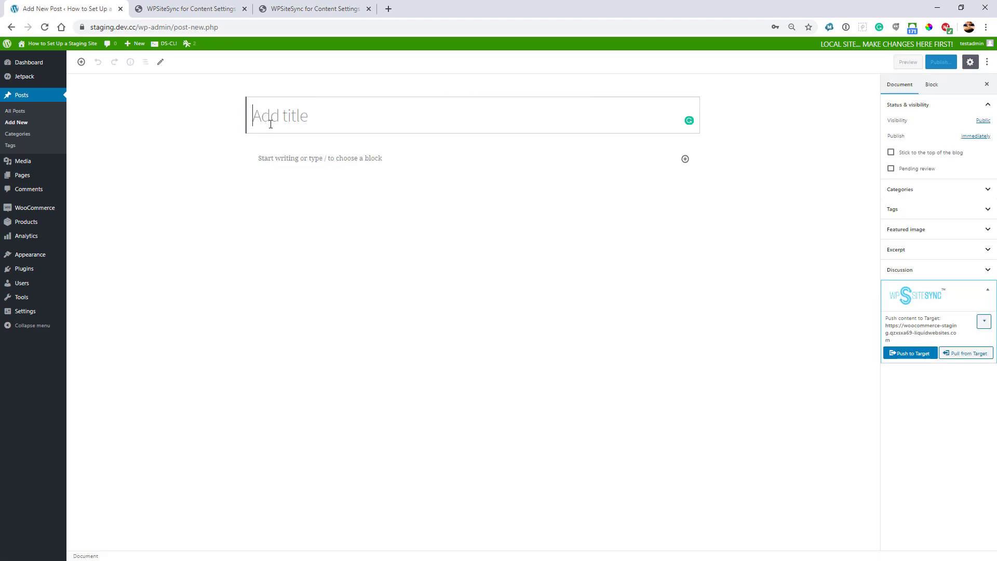
{"action": "type", "text": "New Post"}
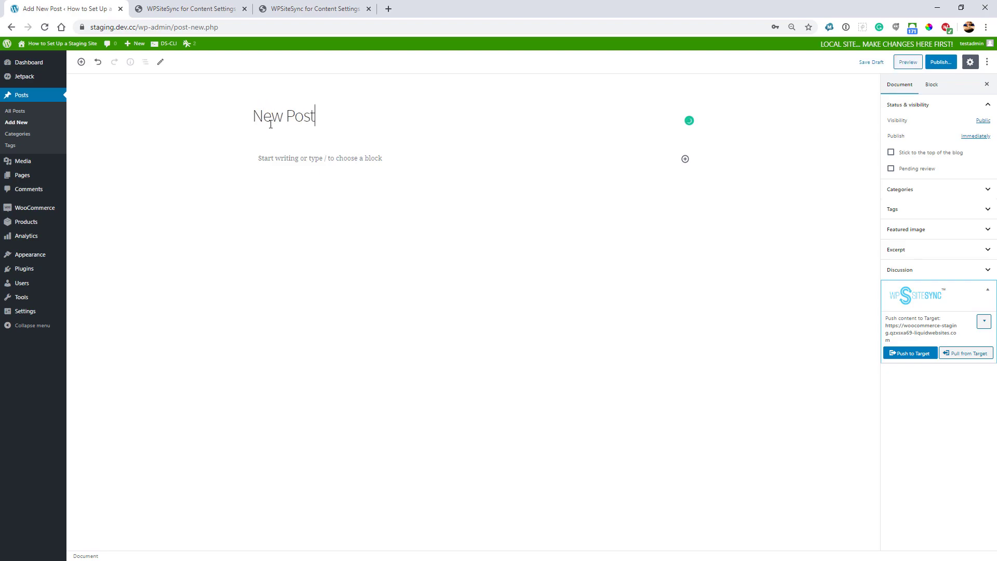
{"action": "left_click", "coordinate": [330, 158]}
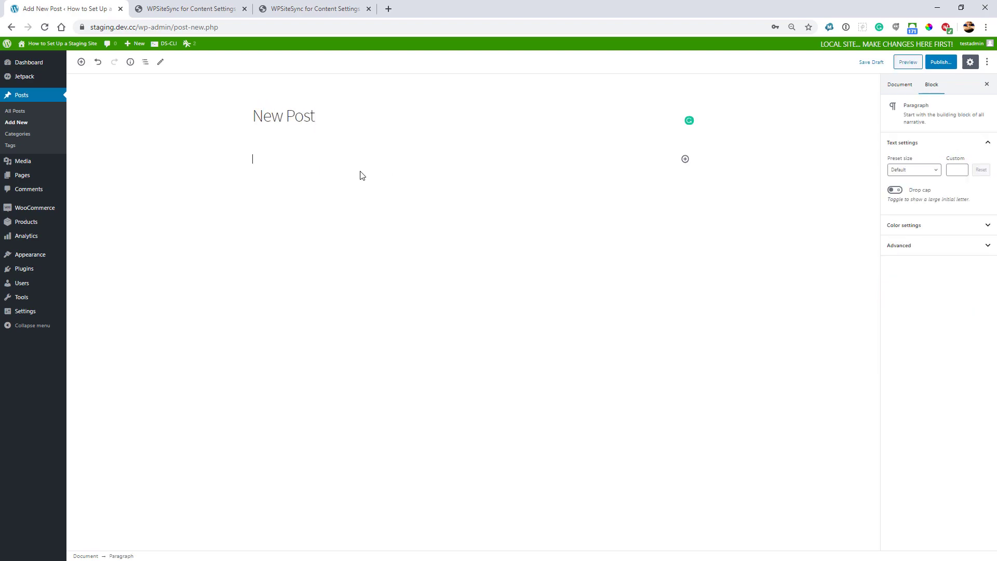
{"action": "type", "text": "This is a new post"}
{"action": "left_click", "coordinate": [941, 62]}
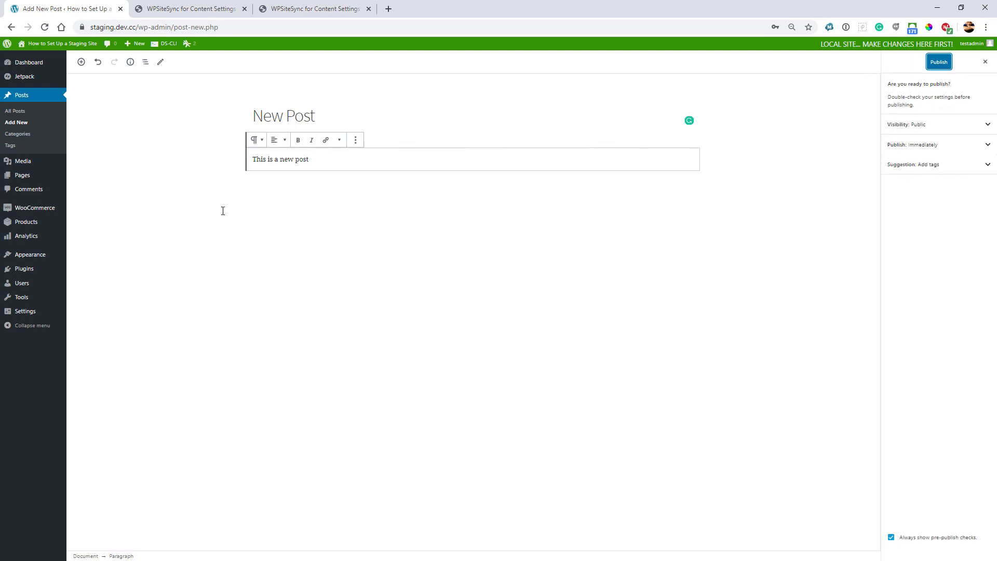
{"action": "left_click", "coordinate": [939, 62]}
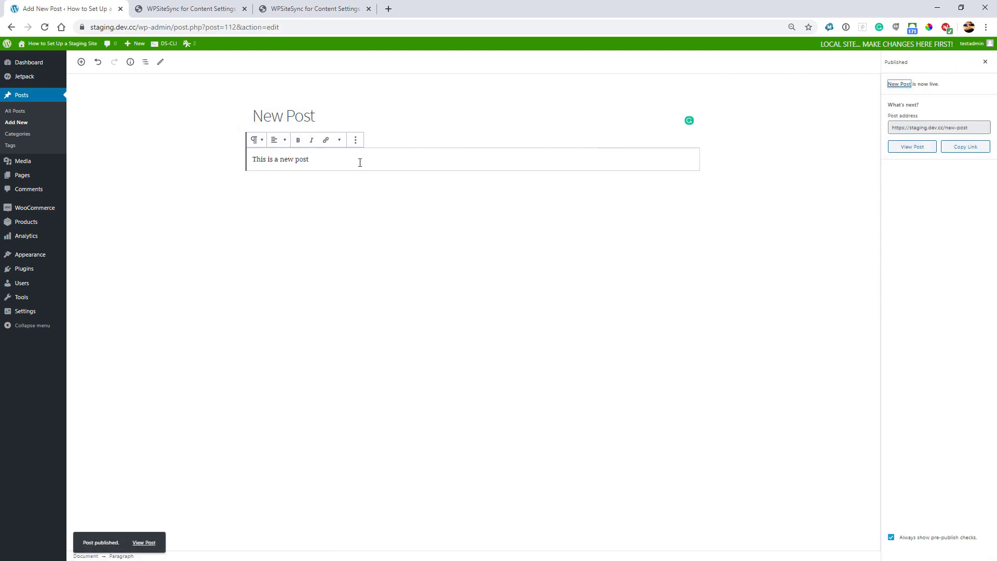
Step: Open the Posts lists on the staging and live sites, then the local list showing New Post
{"action": "left_click", "coordinate": [185, 9]}
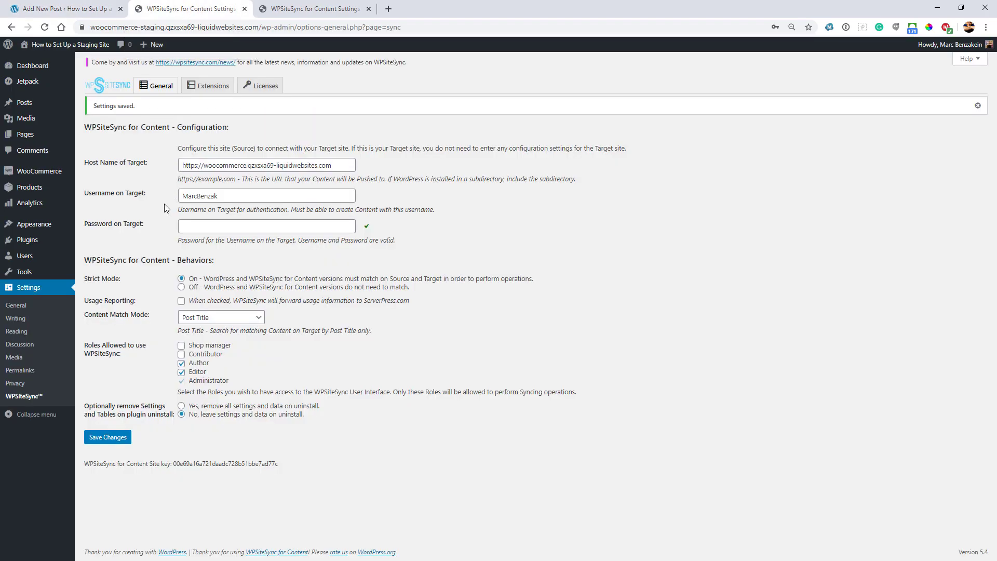
{"action": "left_click", "coordinate": [25, 102]}
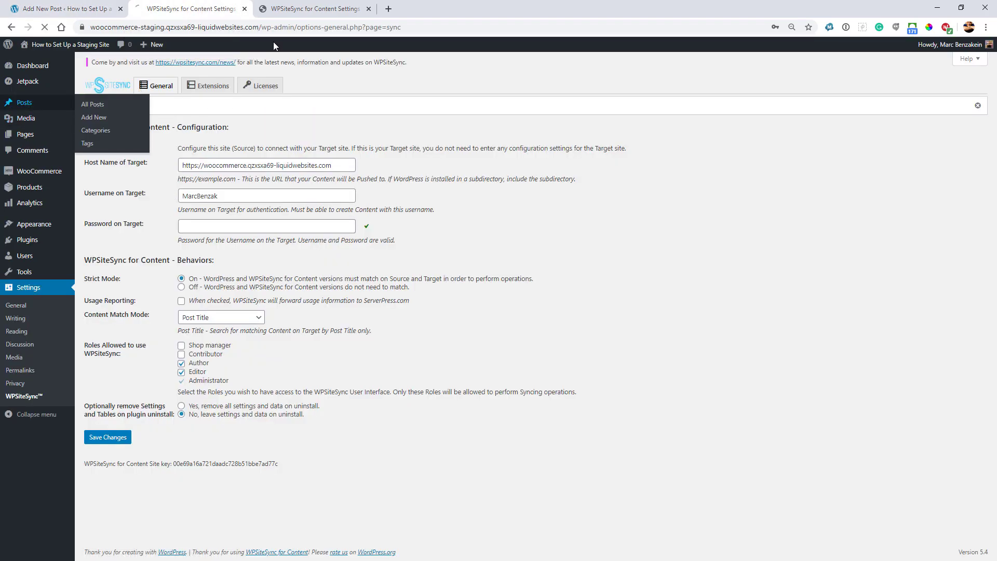
{"action": "left_click", "coordinate": [314, 9]}
{"action": "left_click", "coordinate": [44, 114]}
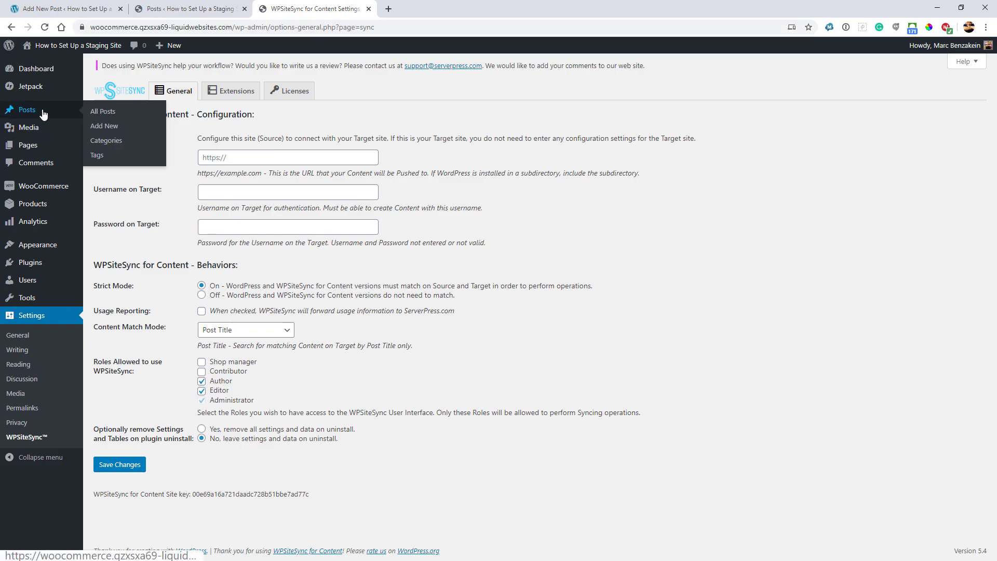
{"action": "left_click", "coordinate": [203, 9]}
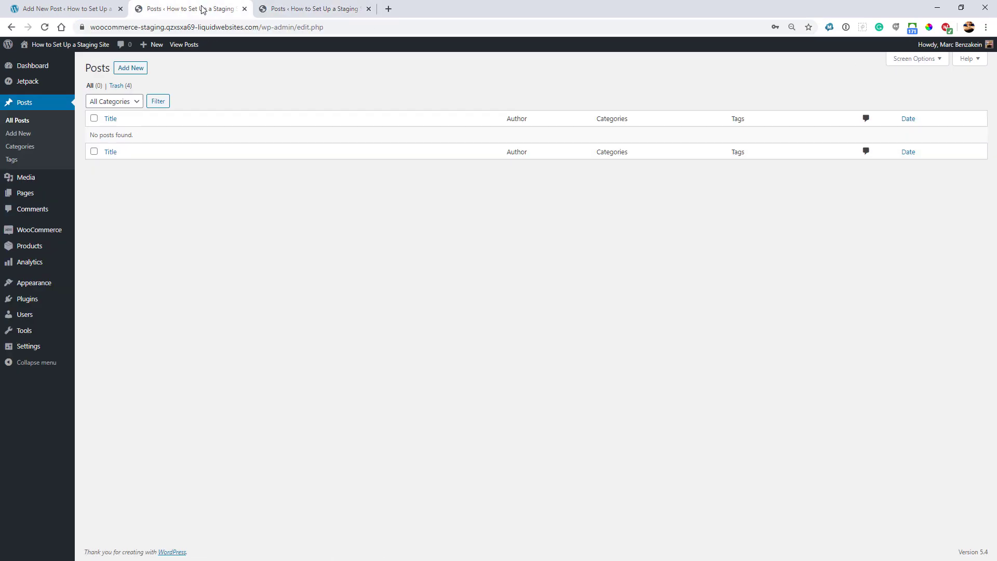
{"action": "left_click", "coordinate": [279, 9]}
{"action": "left_click", "coordinate": [86, 9]}
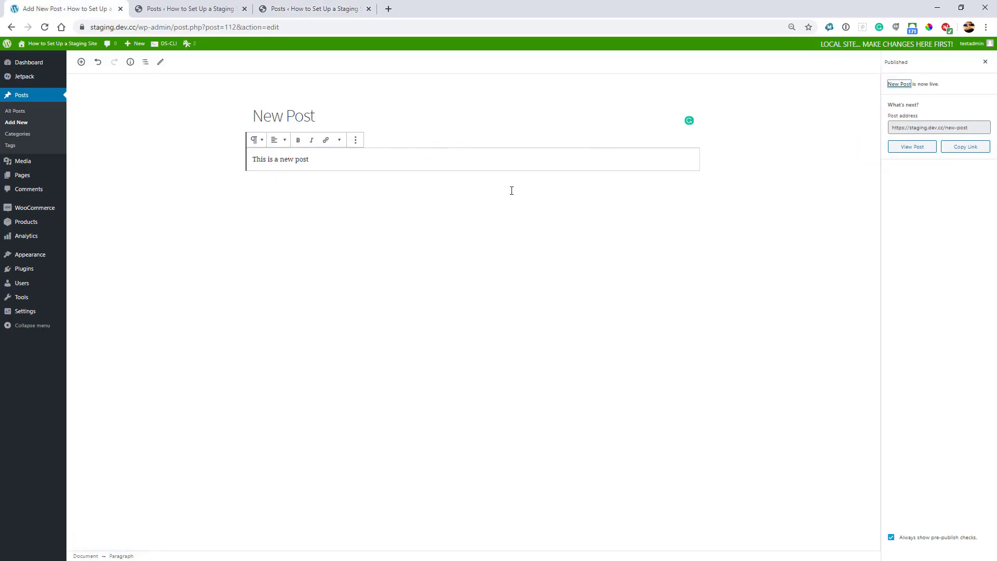
{"action": "left_click", "coordinate": [29, 98]}
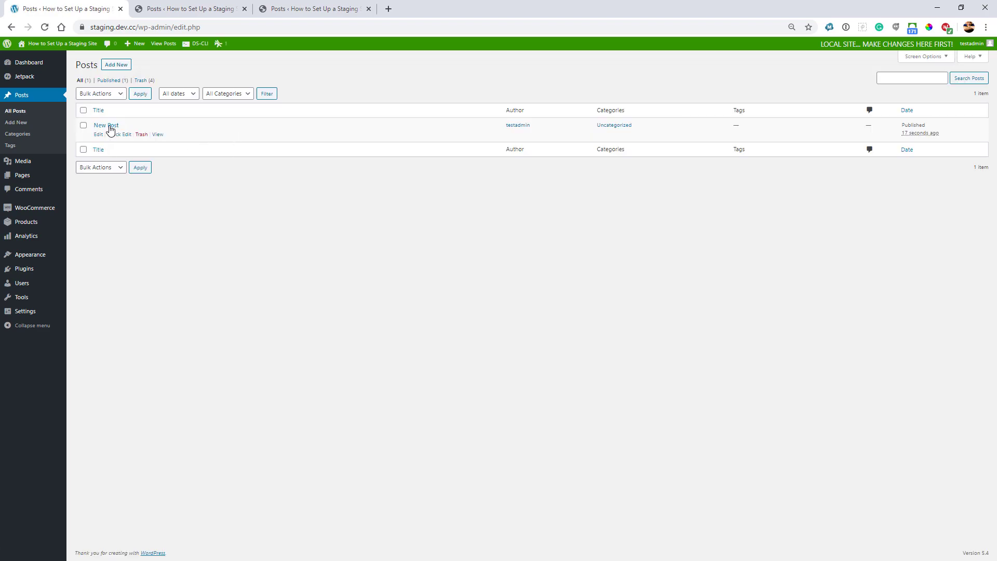
Step: Push New Post from the local site to woocommerce-staging, then view the staging Posts list
{"action": "left_click", "coordinate": [106, 126]}
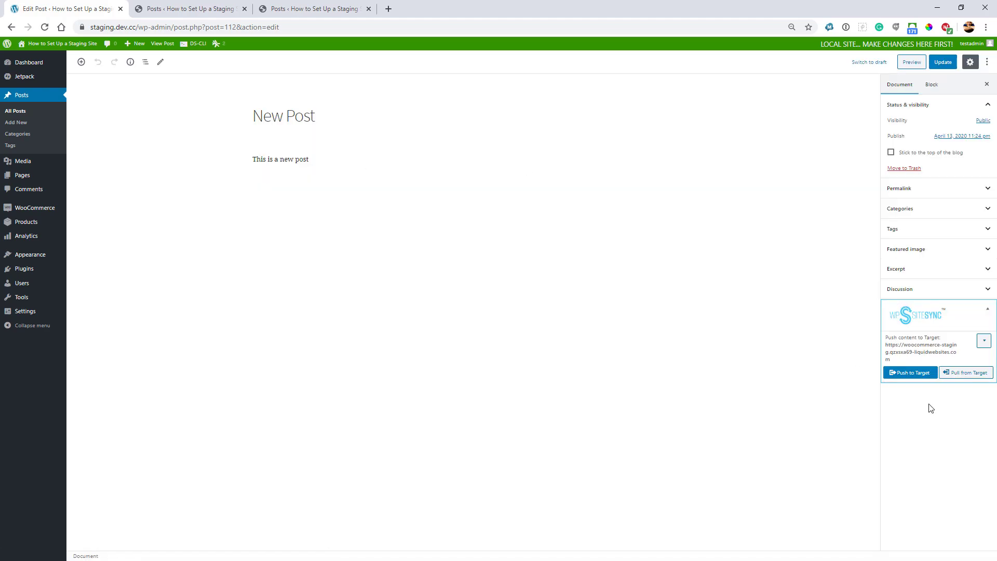
{"action": "left_click", "coordinate": [908, 373]}
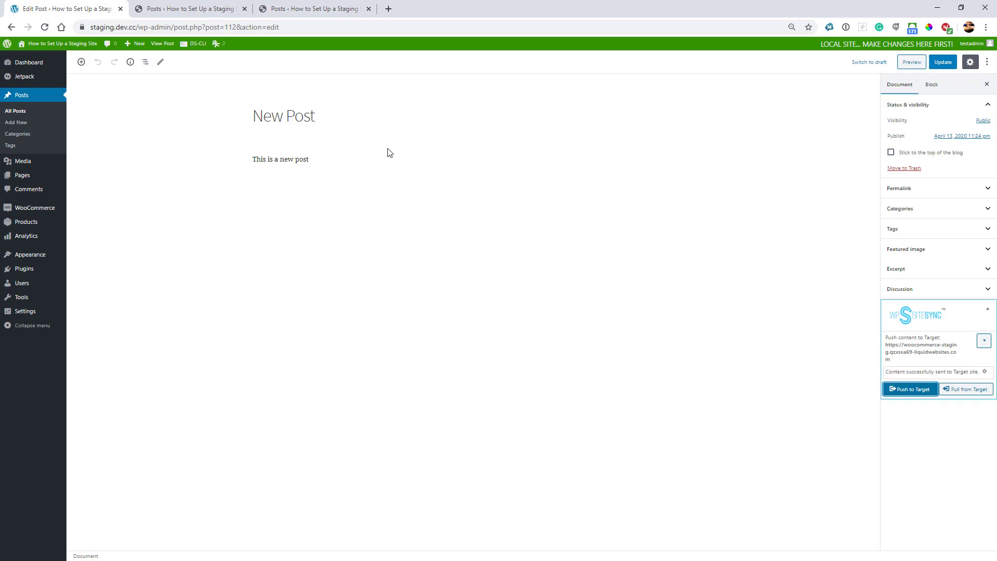
{"action": "left_click", "coordinate": [219, 11]}
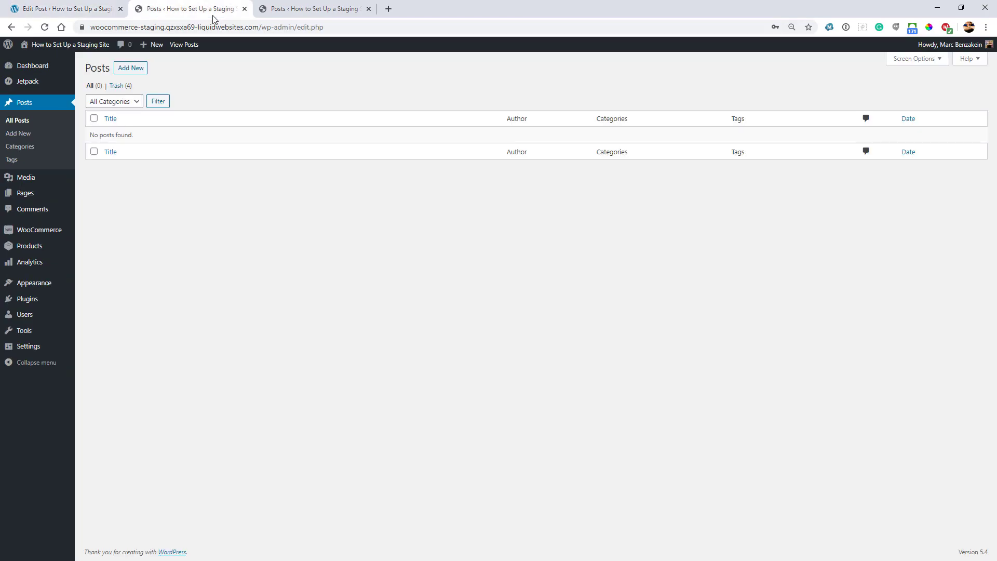
Step: Reload the staging and live Posts lists to confirm New Post exists only on staging
{"action": "left_click", "coordinate": [44, 28]}
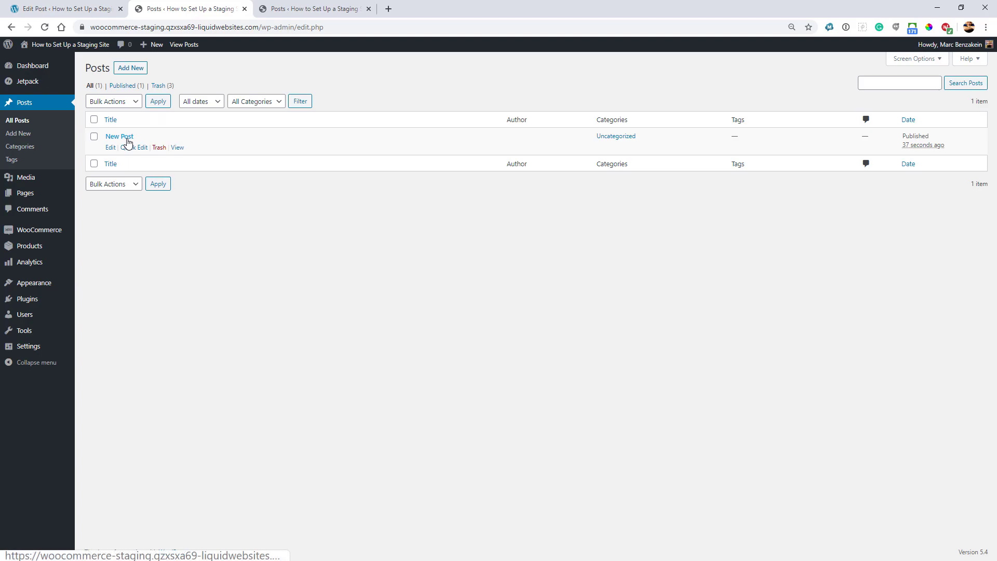
{"action": "left_click", "coordinate": [281, 9]}
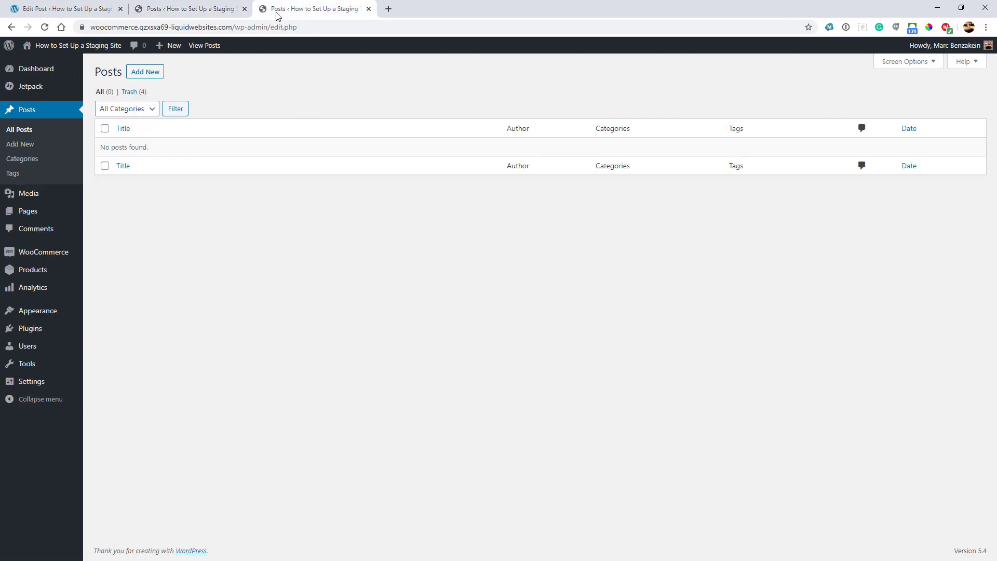
{"action": "left_click", "coordinate": [43, 28]}
{"action": "left_click", "coordinate": [204, 8]}
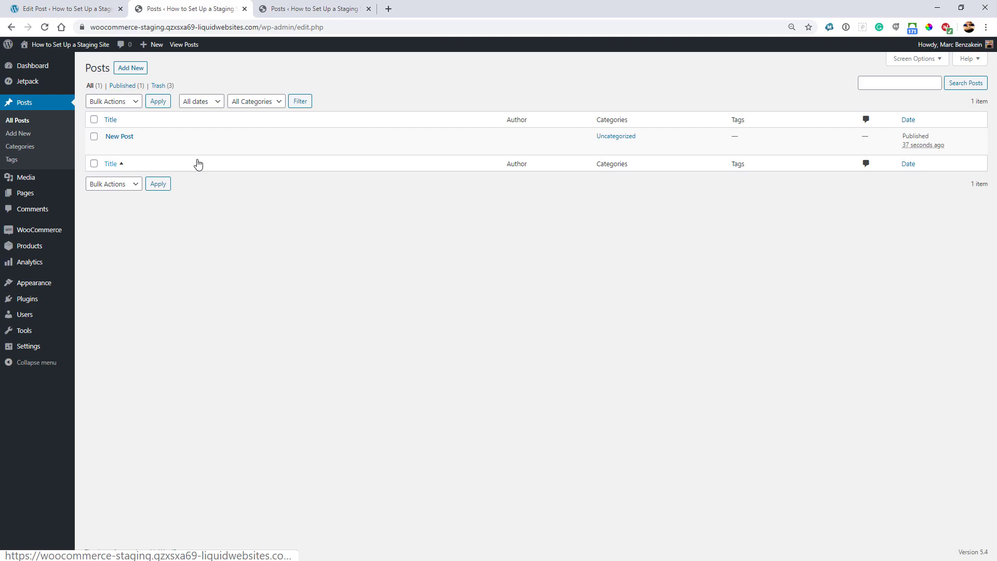
Step: Push New Post from staging to the live site and reload the live Posts list to confirm
{"action": "left_click", "coordinate": [122, 137]}
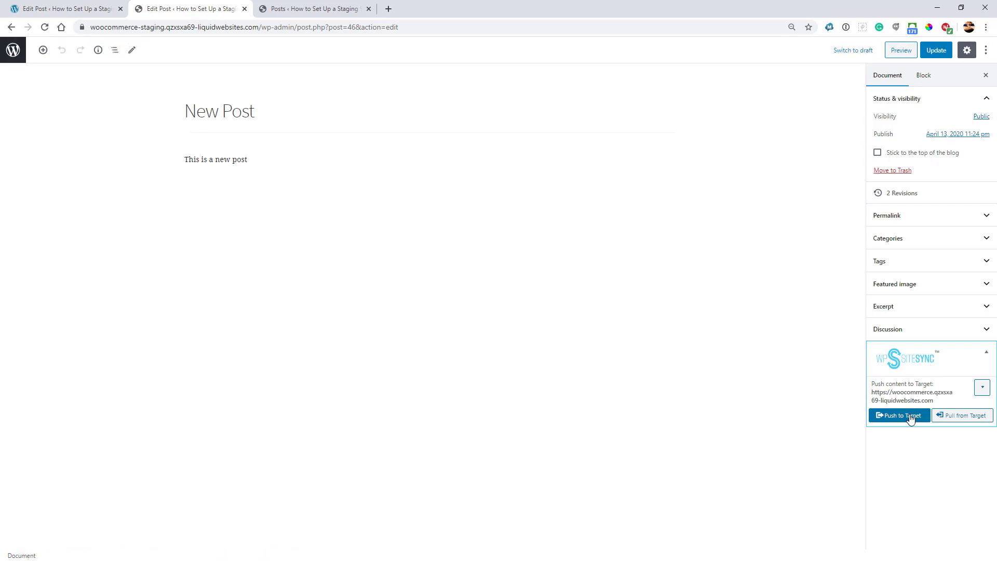
{"action": "left_click", "coordinate": [899, 431]}
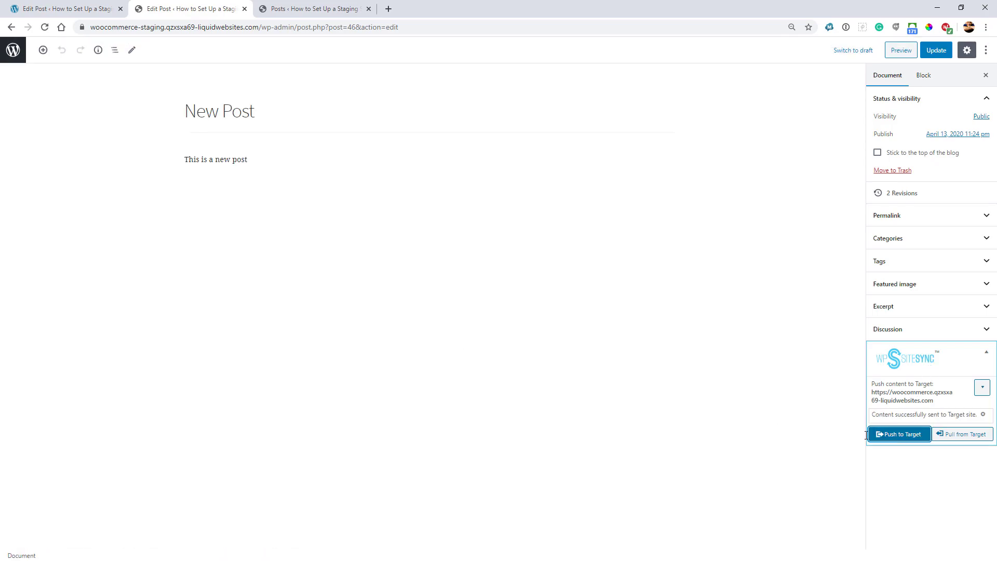
{"action": "left_click", "coordinate": [283, 9]}
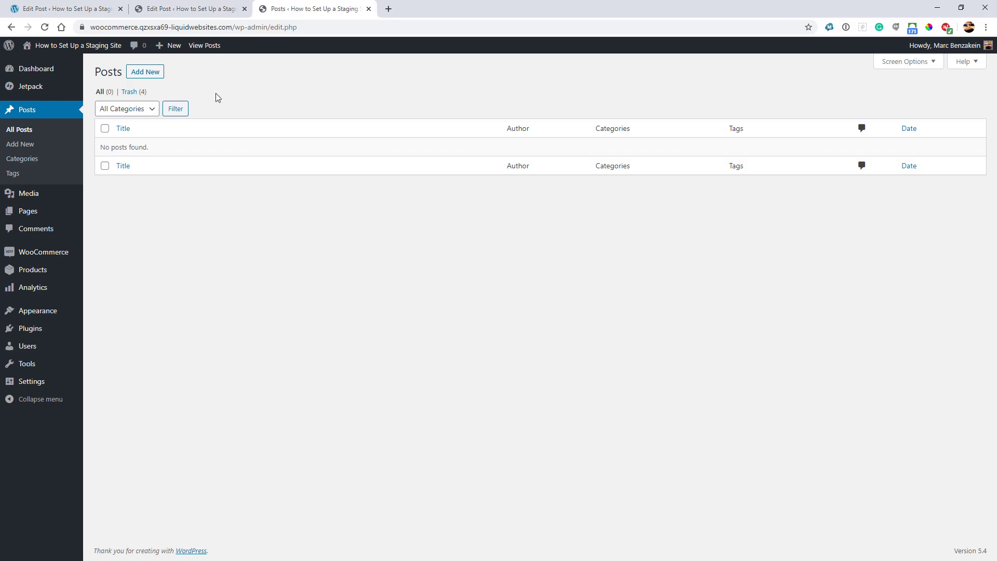
{"action": "left_click", "coordinate": [45, 27]}
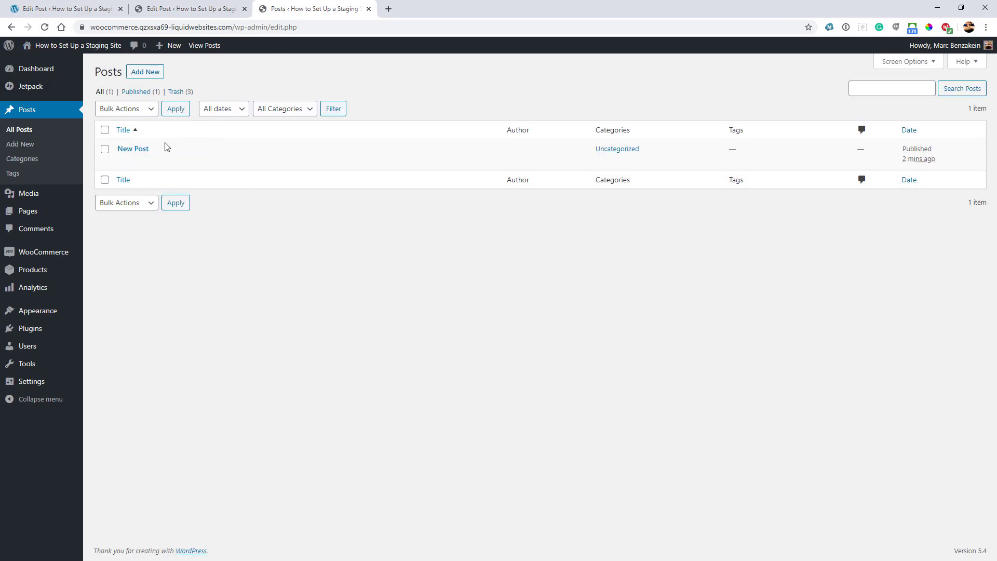
{"action": "mouse_move", "coordinate": [160, 151]}
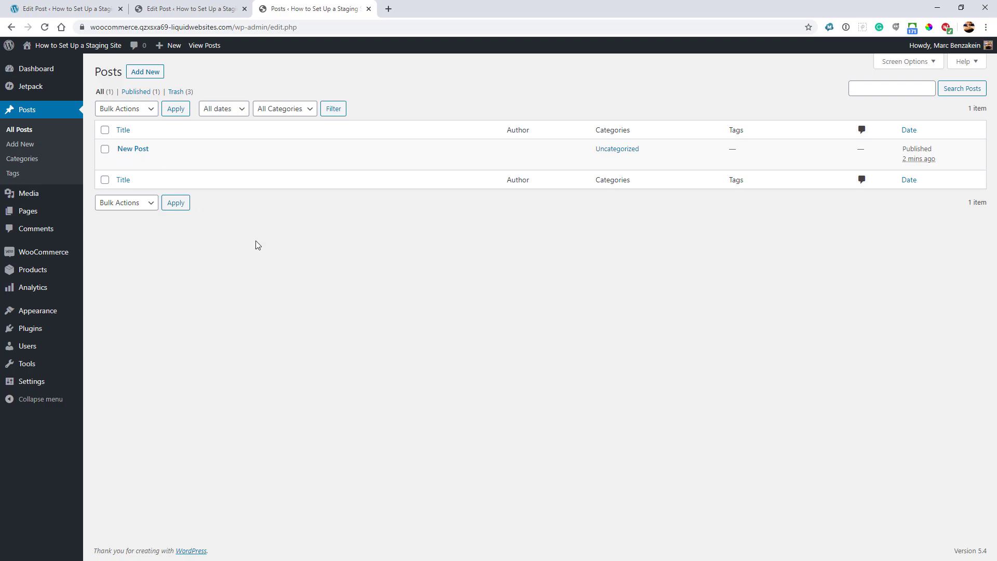